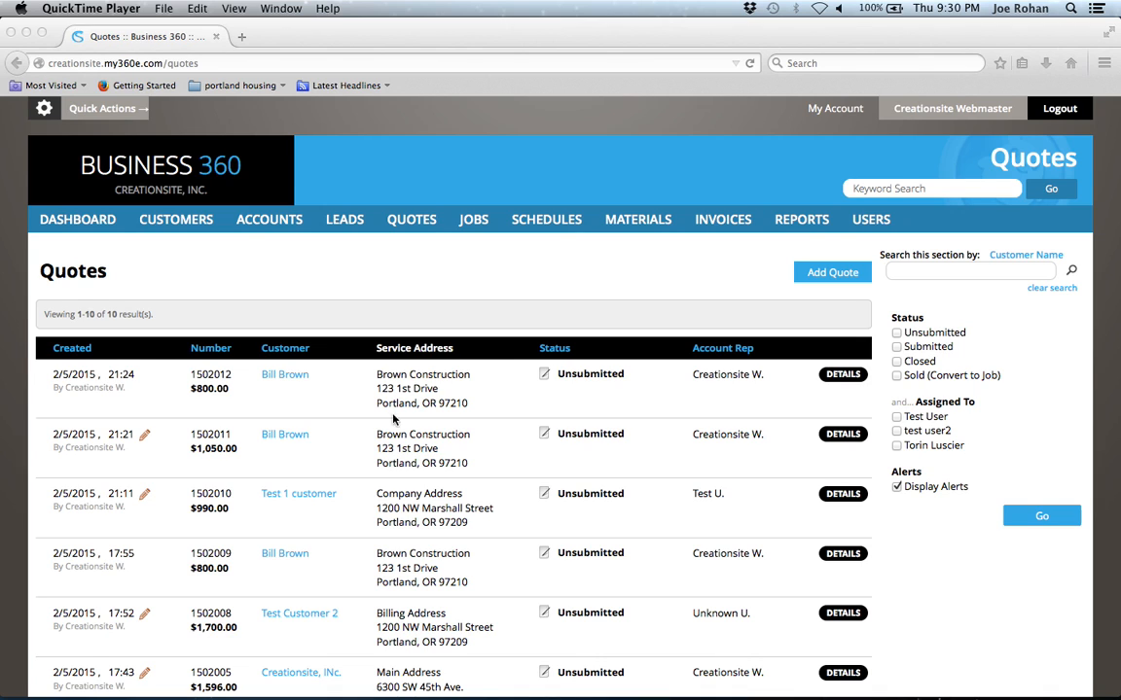
Create a revision of the newest Rewire Living Room quote in the quotes list
left_click(410, 223)
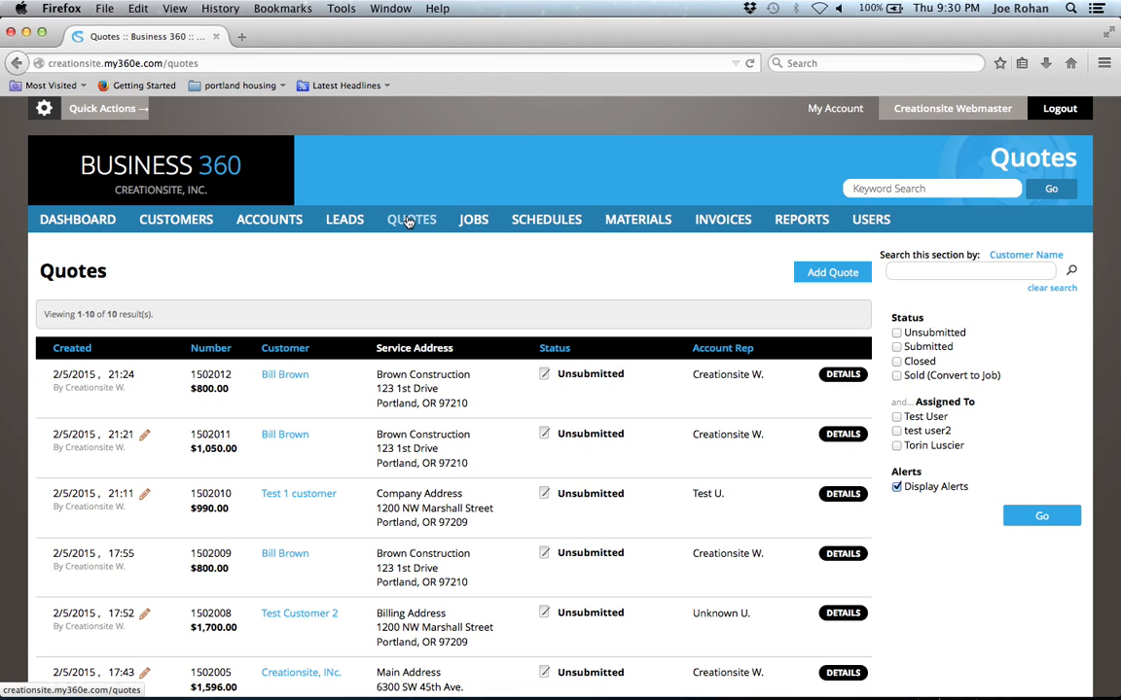
left_click(409, 223)
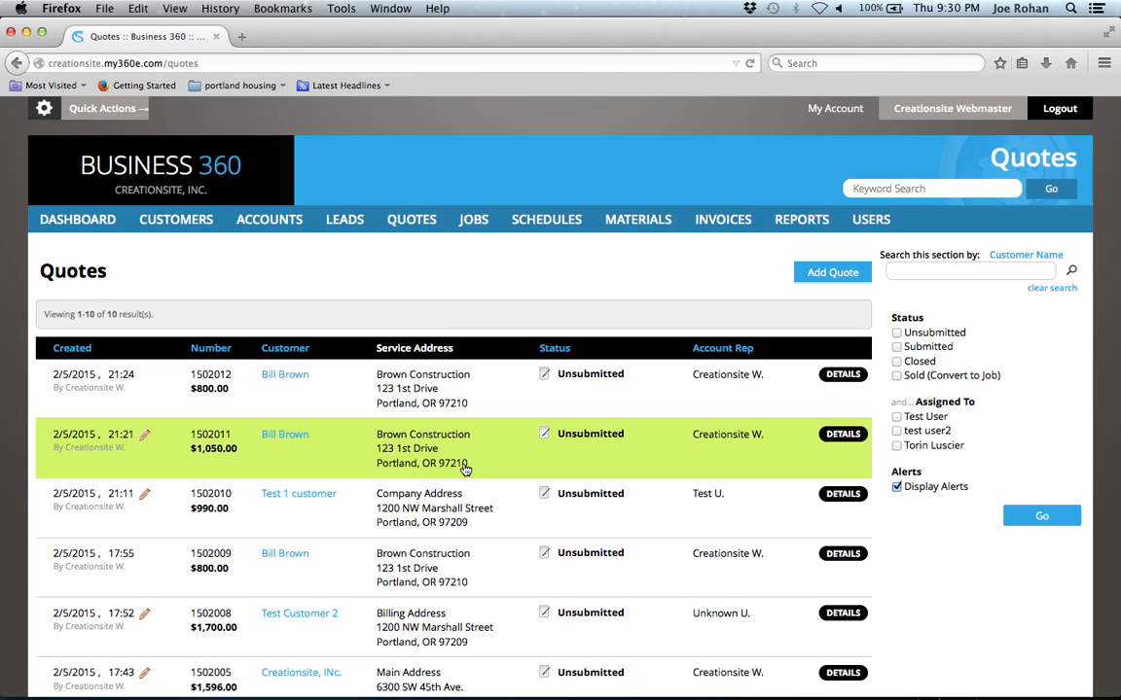
left_click(842, 376)
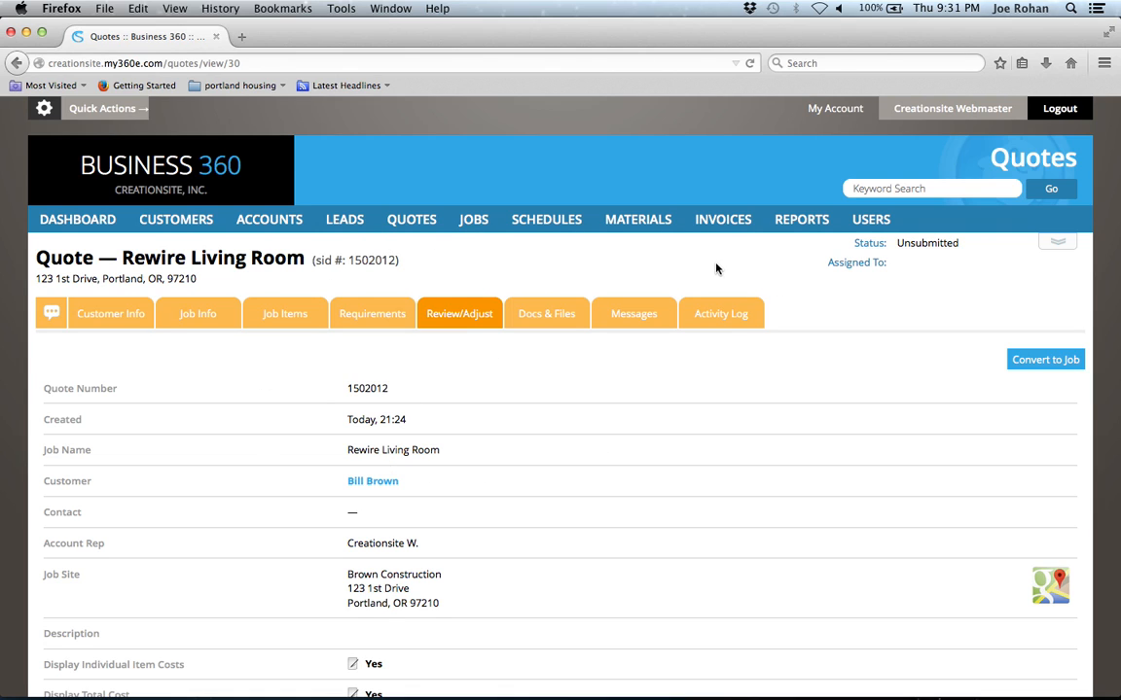
left_click(1059, 248)
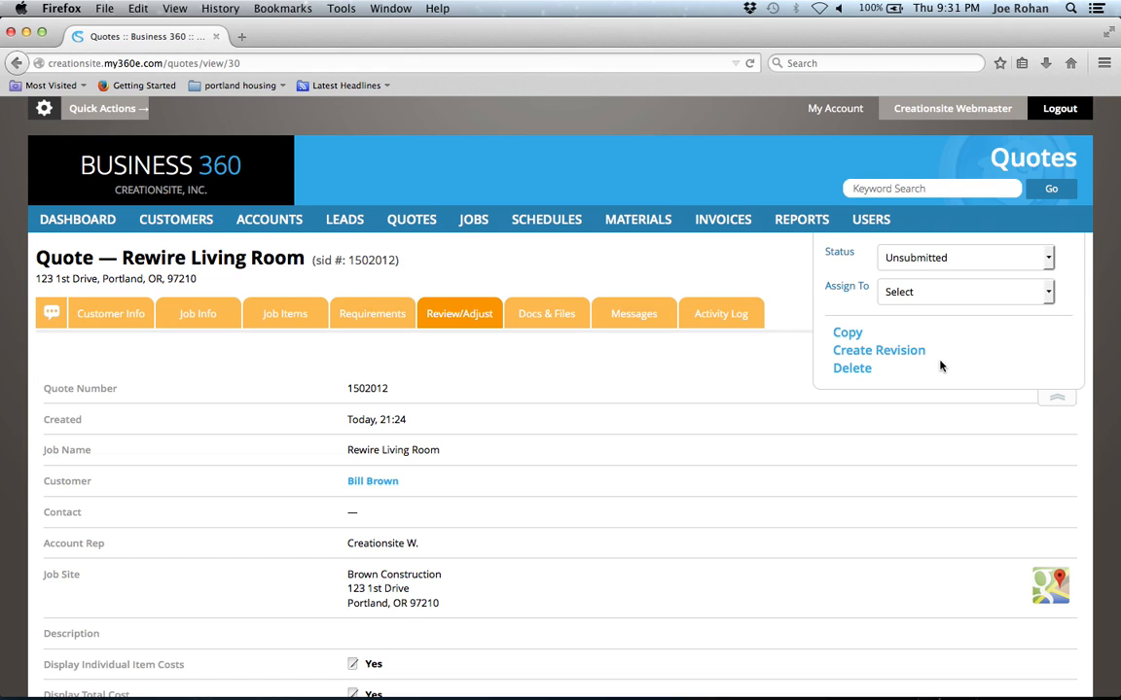
left_click(862, 355)
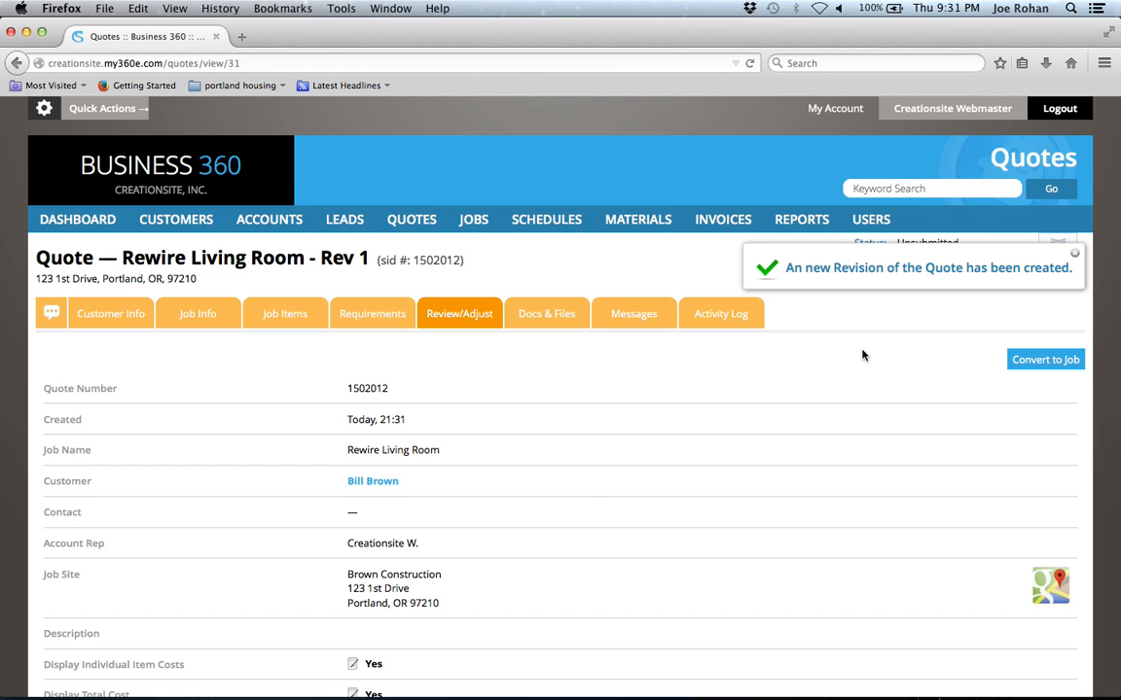
Open the revision's job item Brown Construction Rewiring Living Room and add the line "Lighting upgrade" to its scope of work
scroll(603, 537, "down", 5)
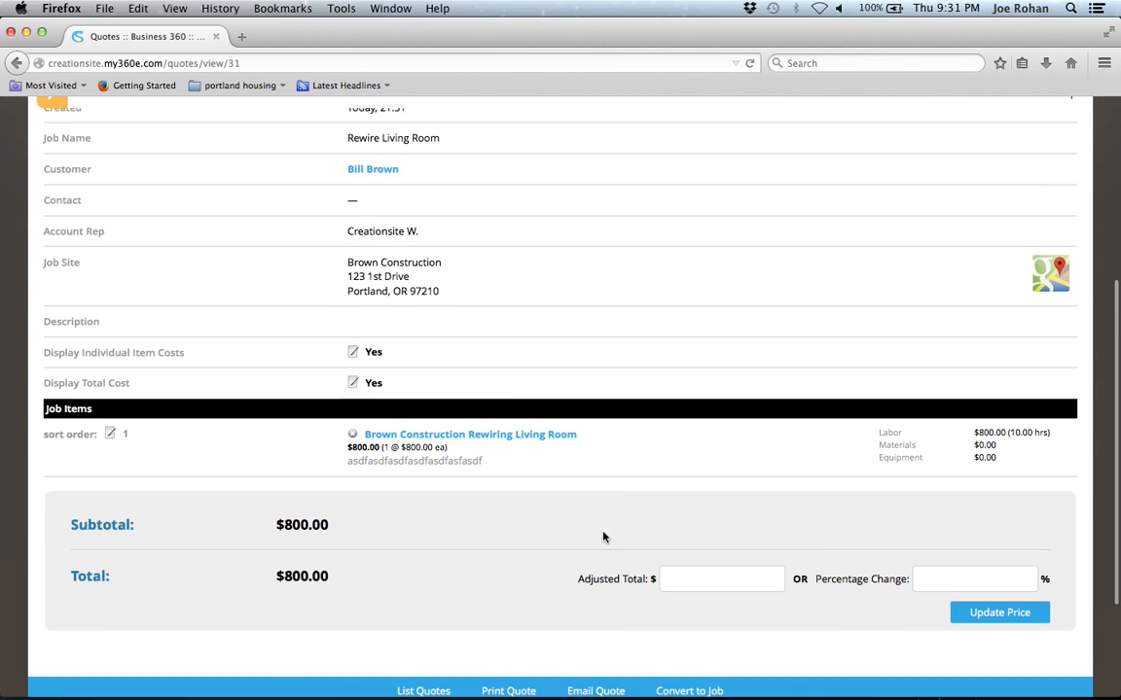
scroll(603, 537, "up", 5)
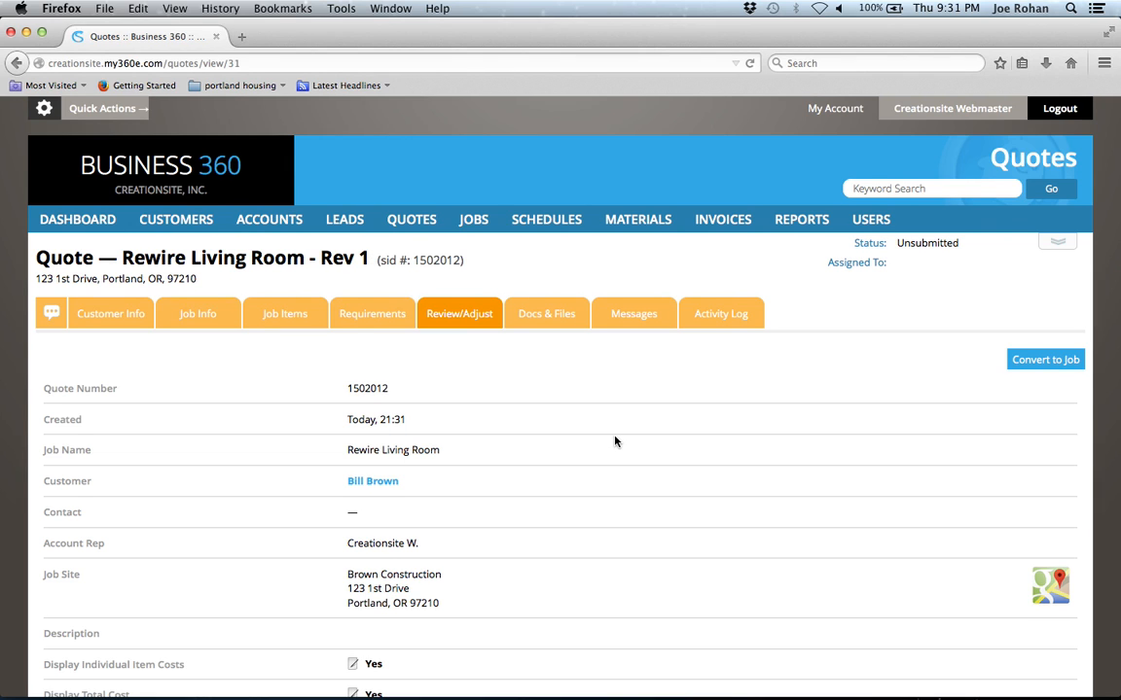
scroll(614, 442, "down", 5)
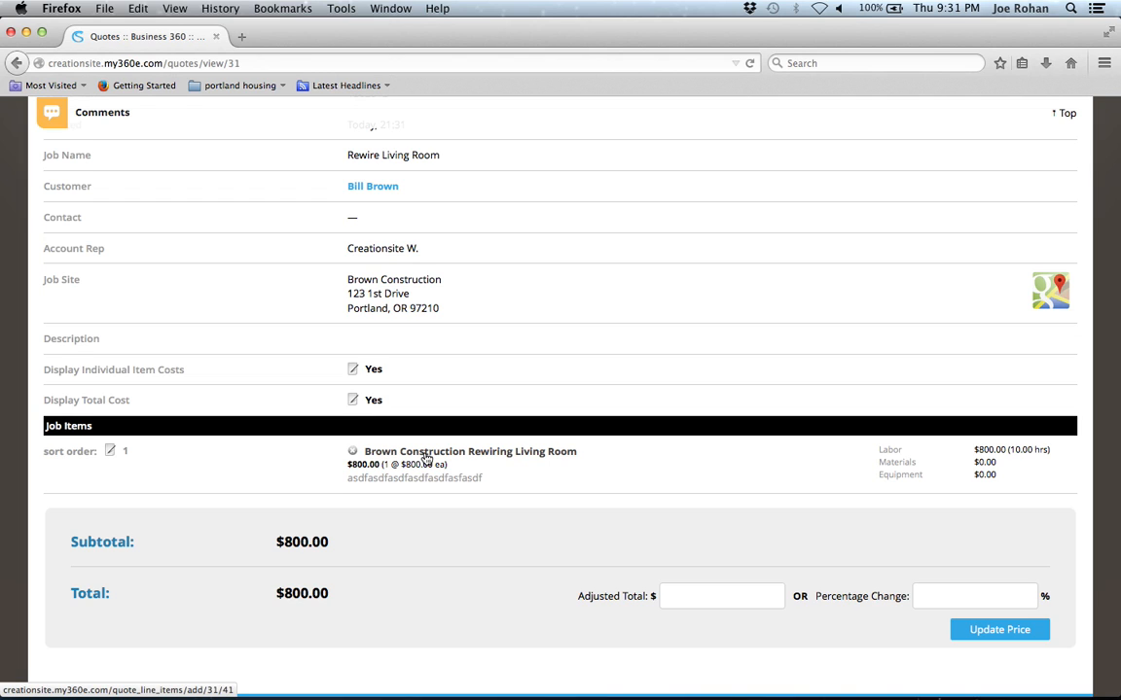
left_click(426, 453)
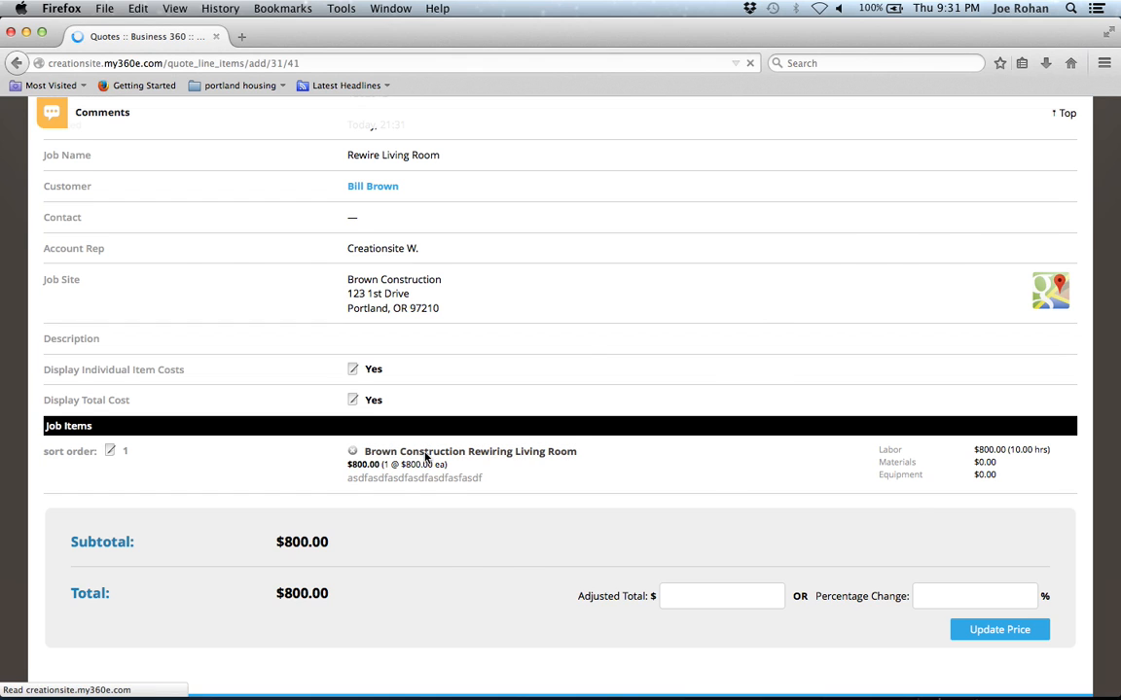
scroll(425, 457, "down", 3)
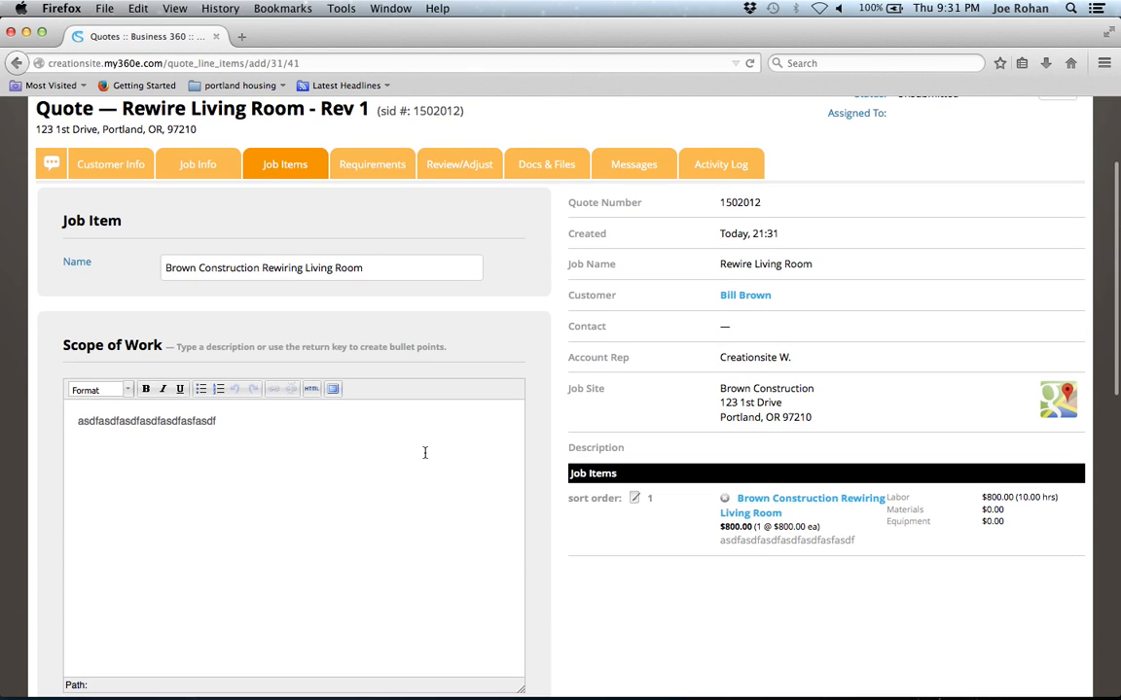
left_click_drag(225, 420, 78, 420)
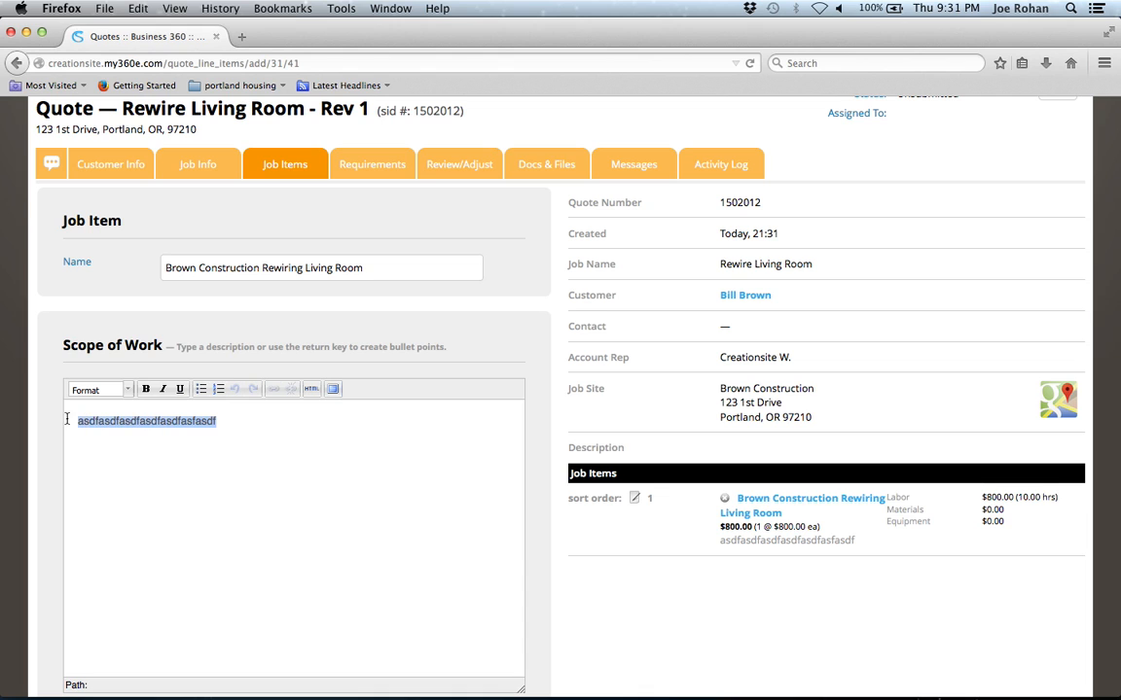
left_click(768, 501)
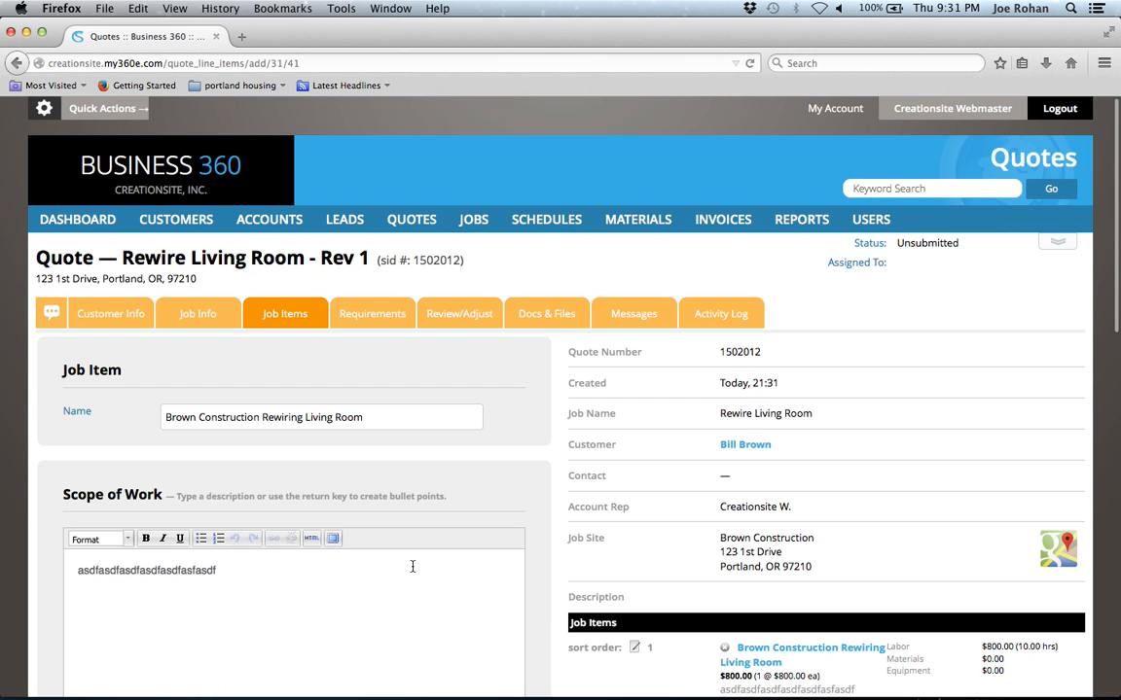
left_click(255, 571)
key("Return")
type("Lighting ")
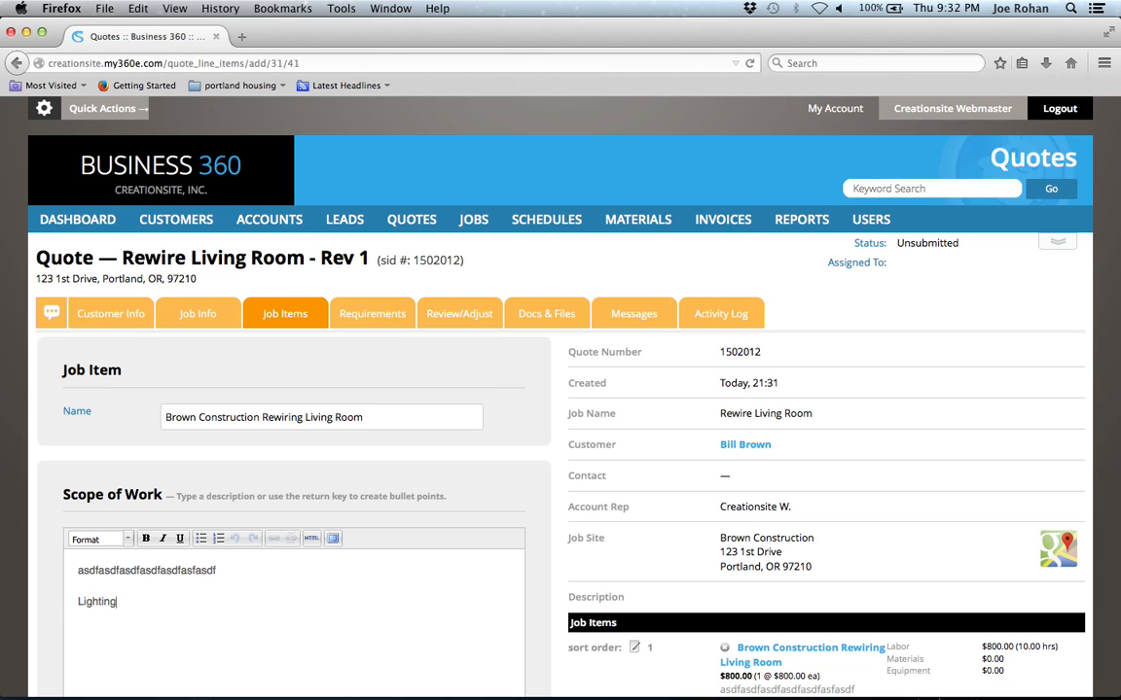
type("upgrade")
Set the job item's materials estimate to $250 and the technicians' labor to 12 hours
scroll(560, 389, "down", 8)
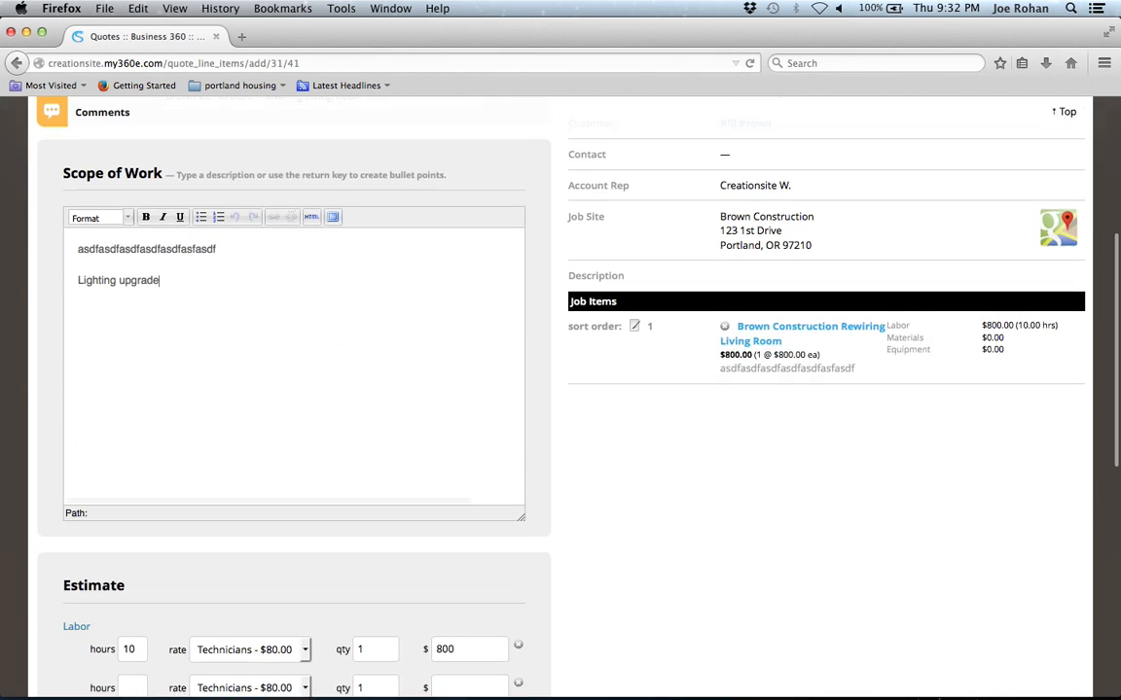
scroll(560, 389, "down", 2)
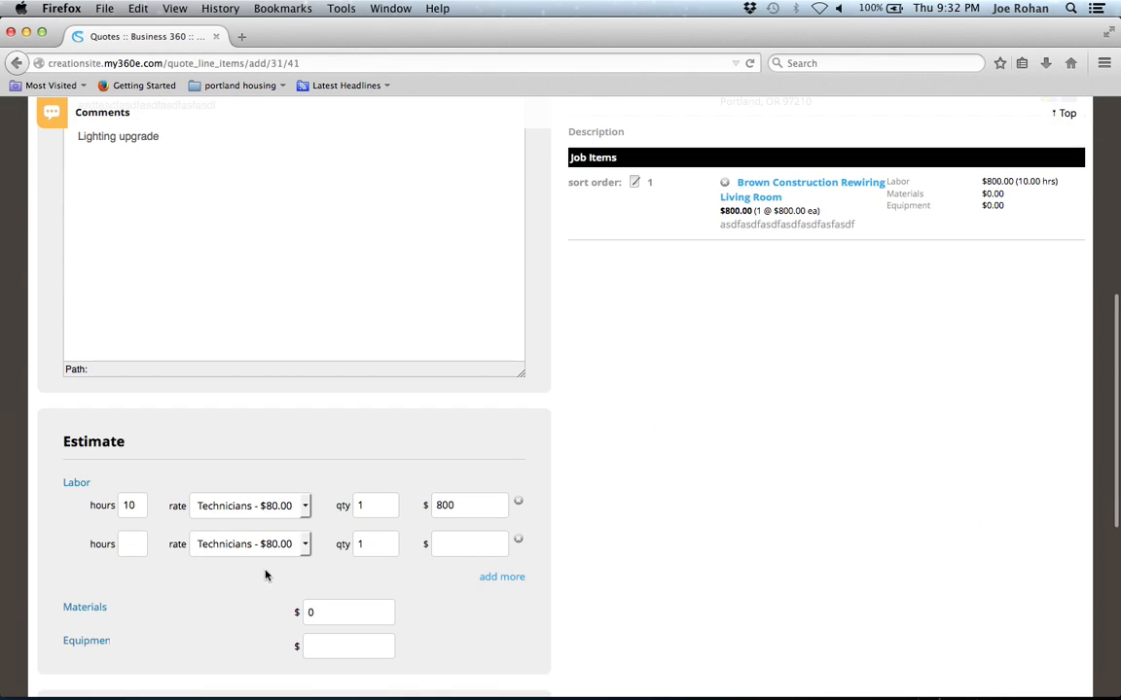
left_click_drag(333, 613, 287, 615)
type("250")
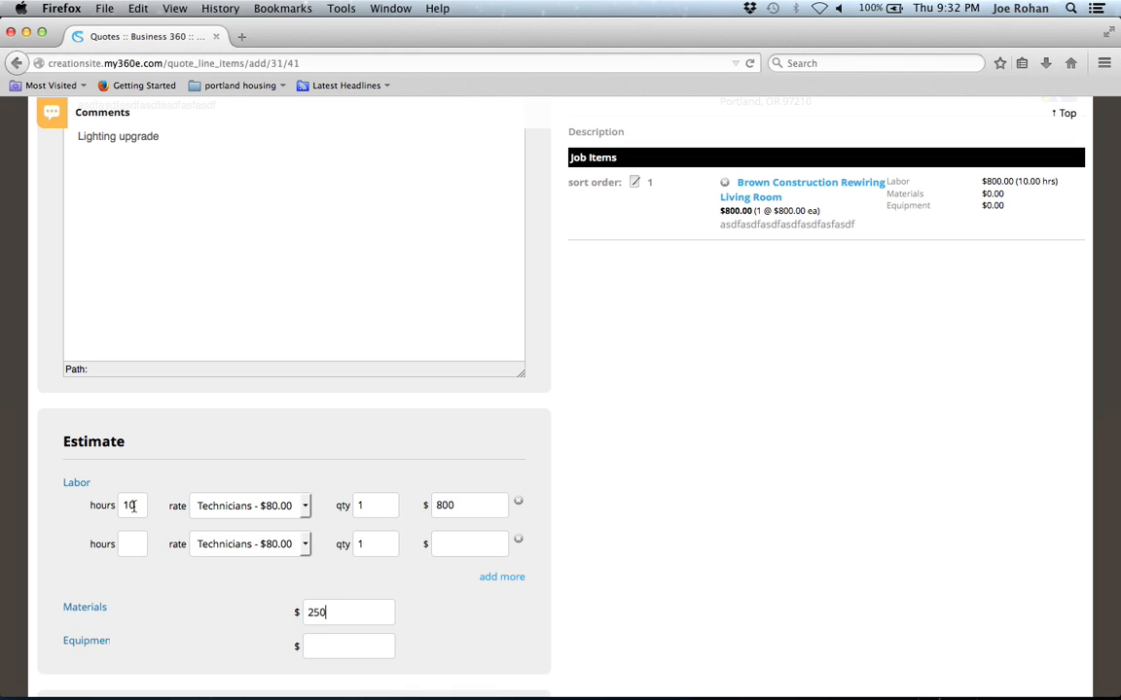
left_click_drag(134, 506, 115, 505)
type("12")
Apply the calculated $1210.00 estimate as the unit price and save the job item
scroll(409, 454, "down", 3)
scroll(410, 454, "down", 2)
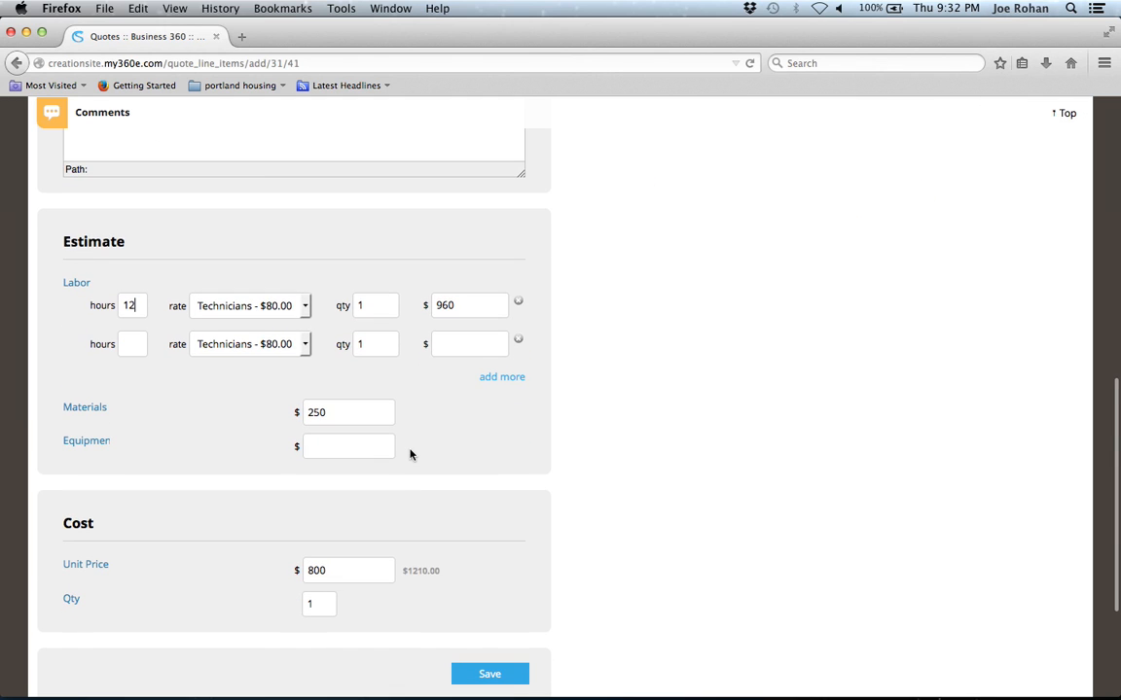
left_click(422, 570)
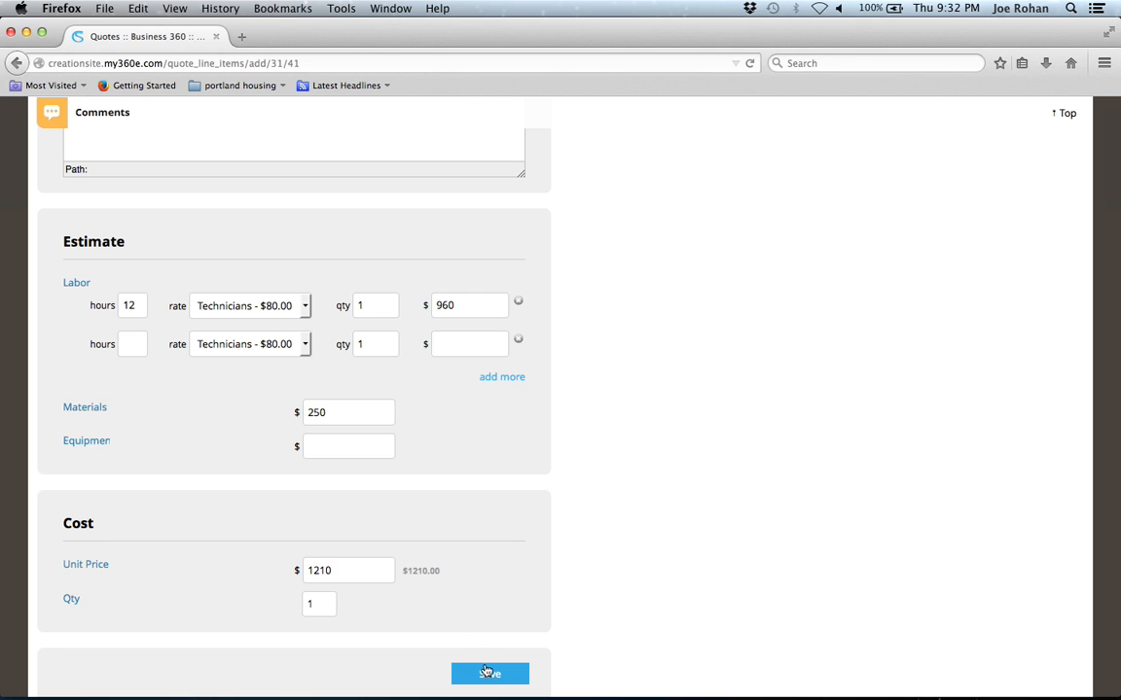
left_click(489, 675)
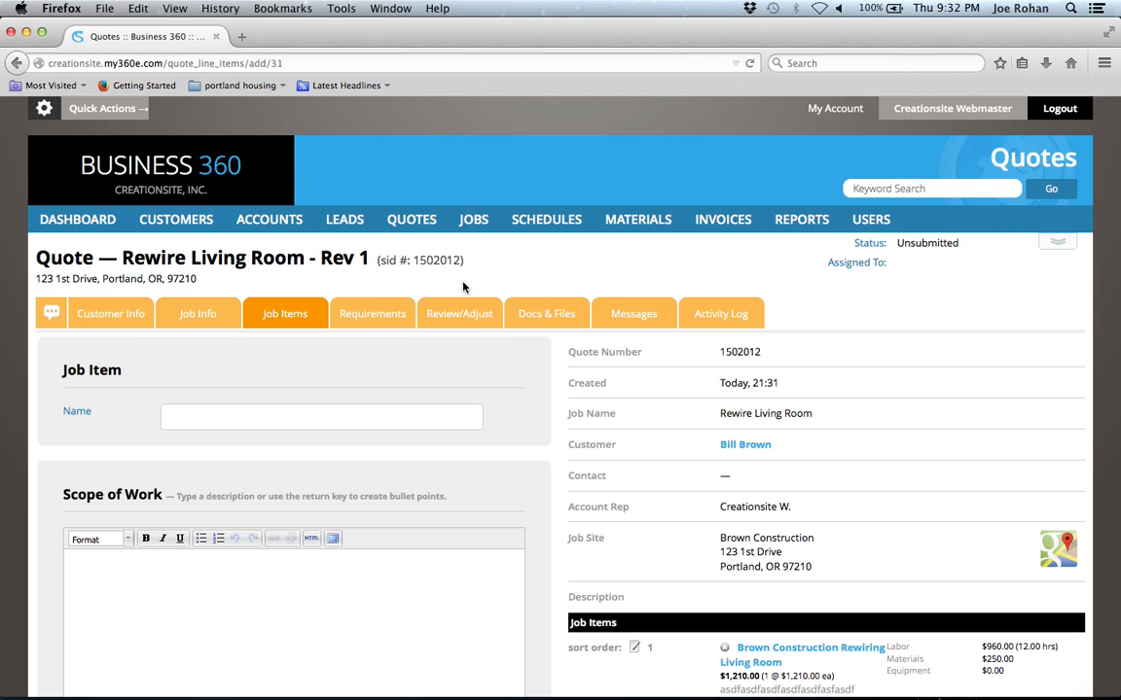
Return to the quotes list and view the earlier versions of the revised Brown Construction quote, closing the version list when done
left_click(410, 223)
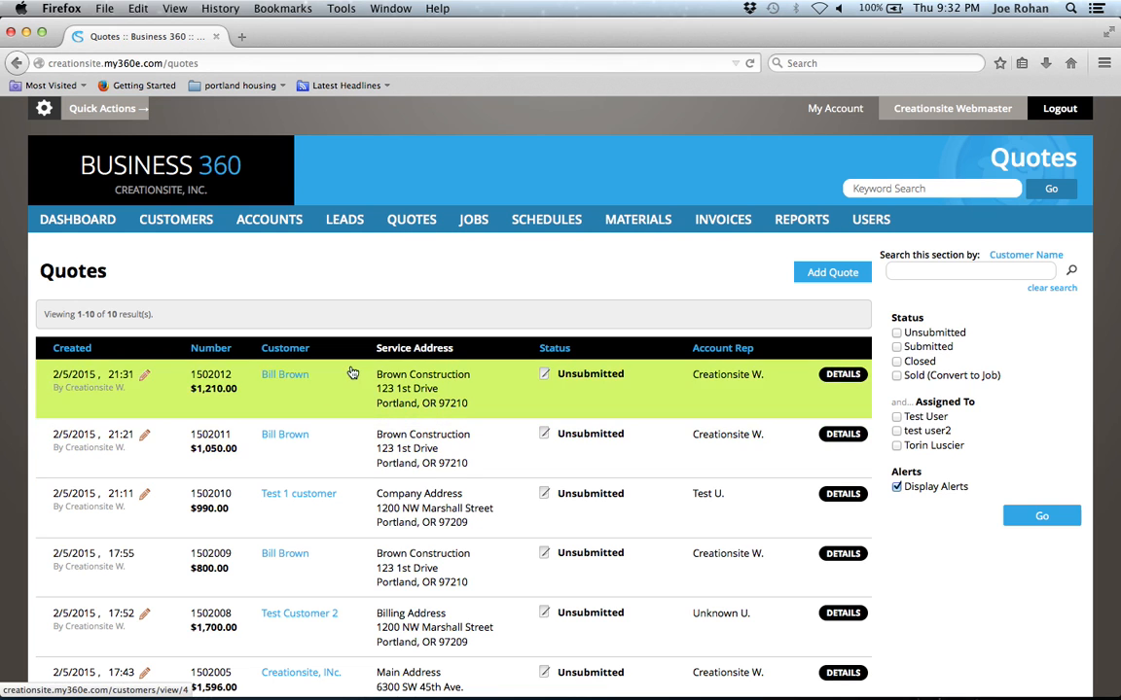
scroll(320, 430, "down", 3)
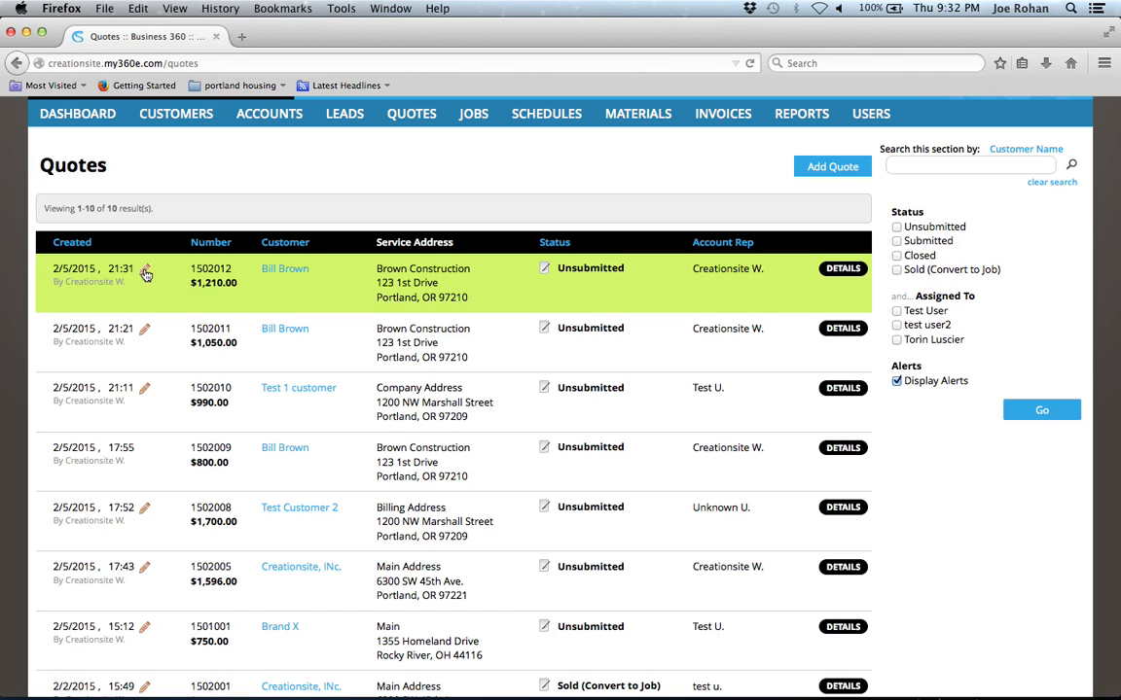
left_click(145, 272)
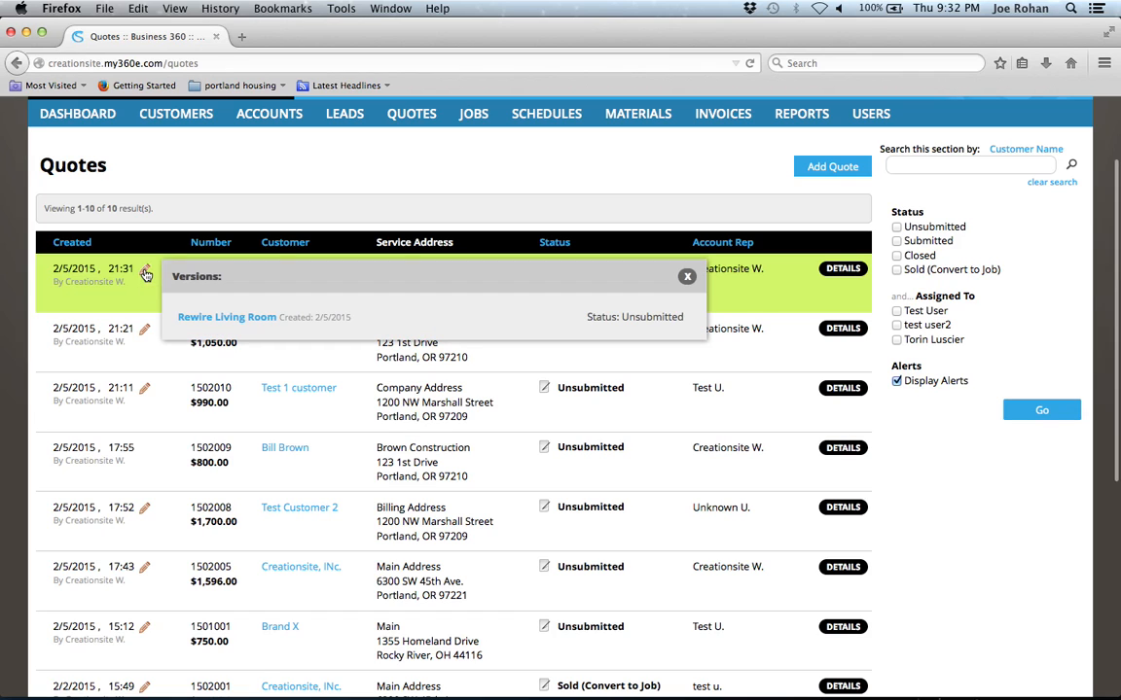
left_click(685, 276)
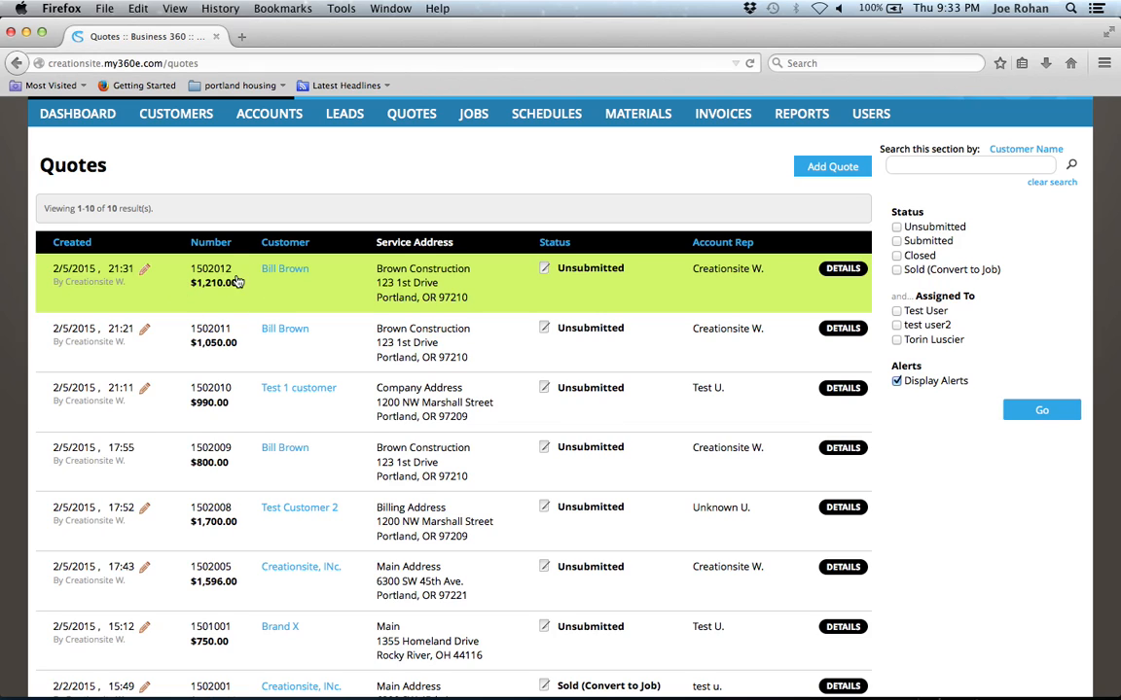
left_click(144, 273)
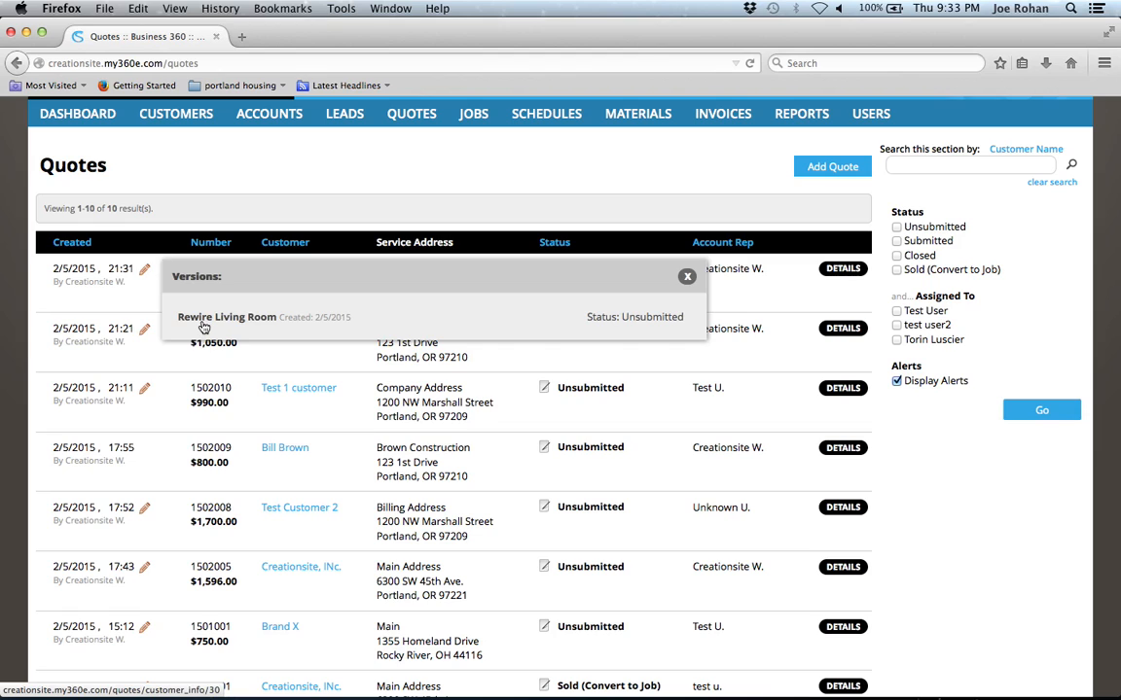
left_click(688, 279)
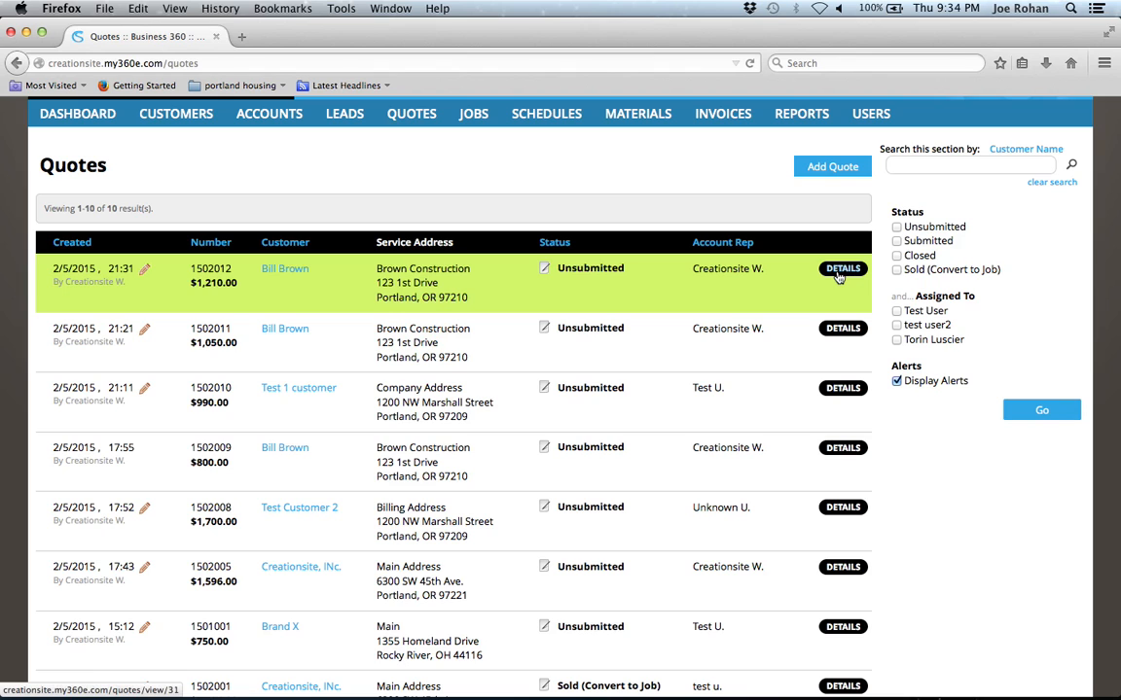
View the copy and revision options of the Brown Construction quote created at 17:55, and return to the quotes list
left_click(849, 447)
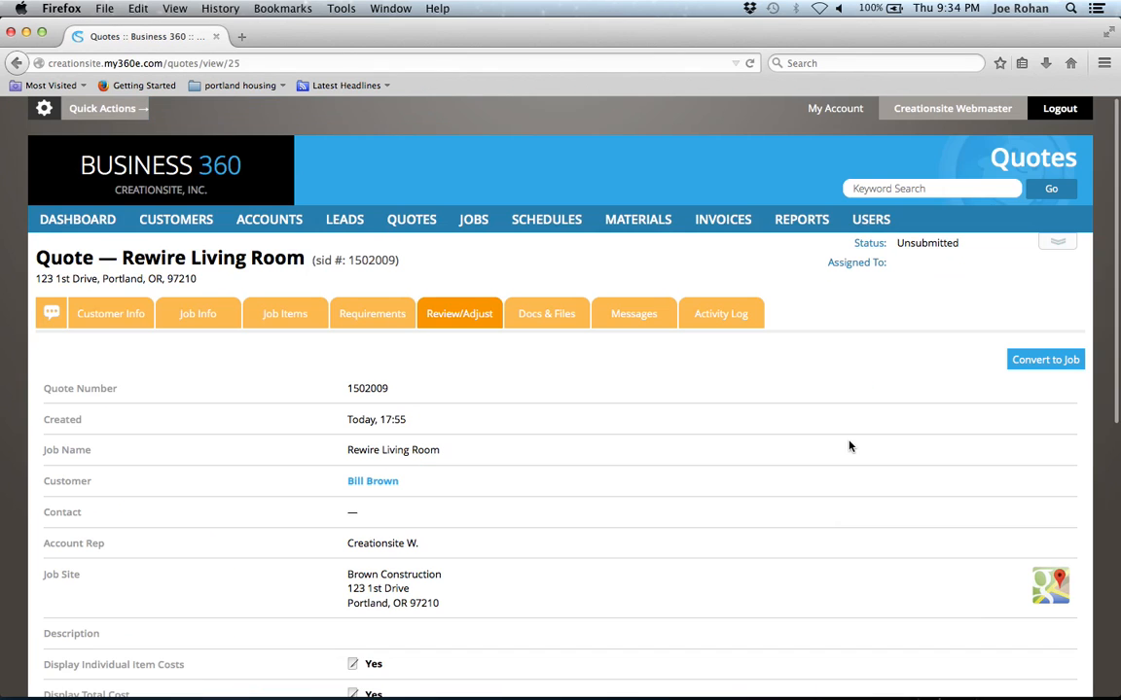
left_click(1064, 245)
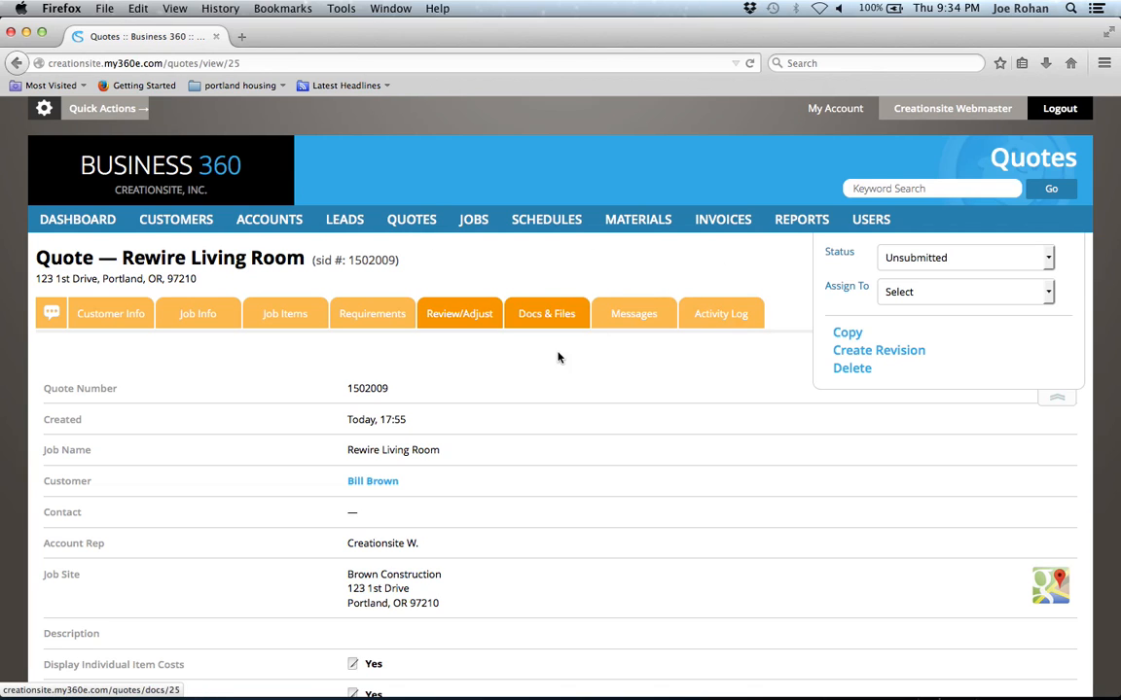
left_click(414, 224)
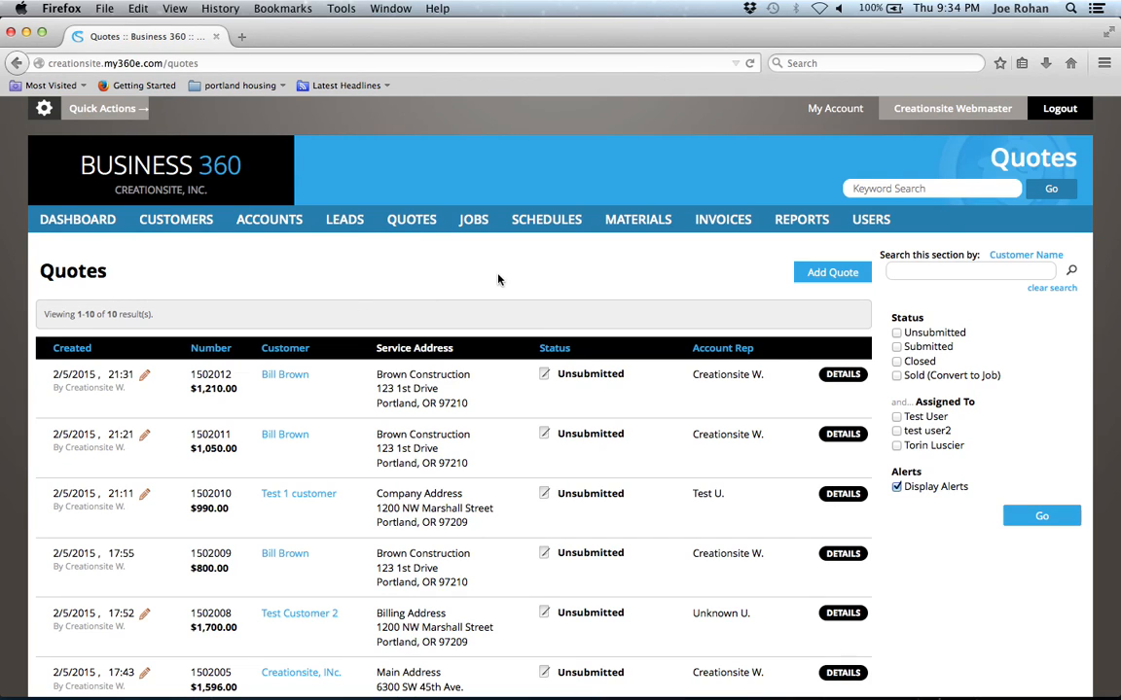
scroll(514, 324, "down", 2)
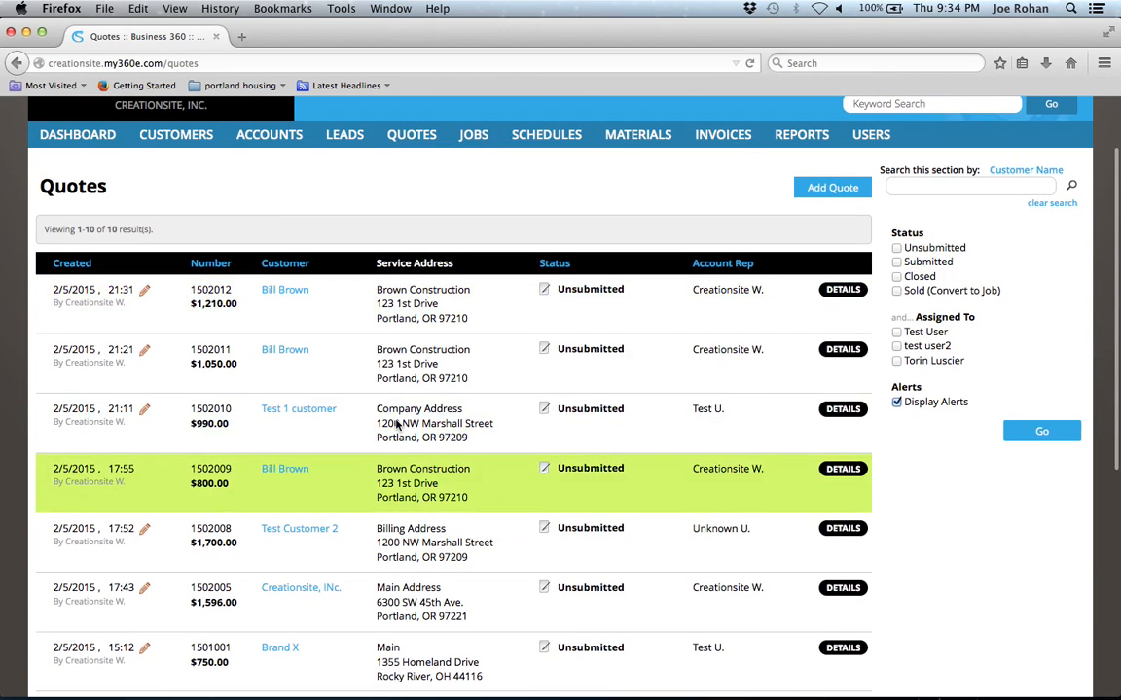